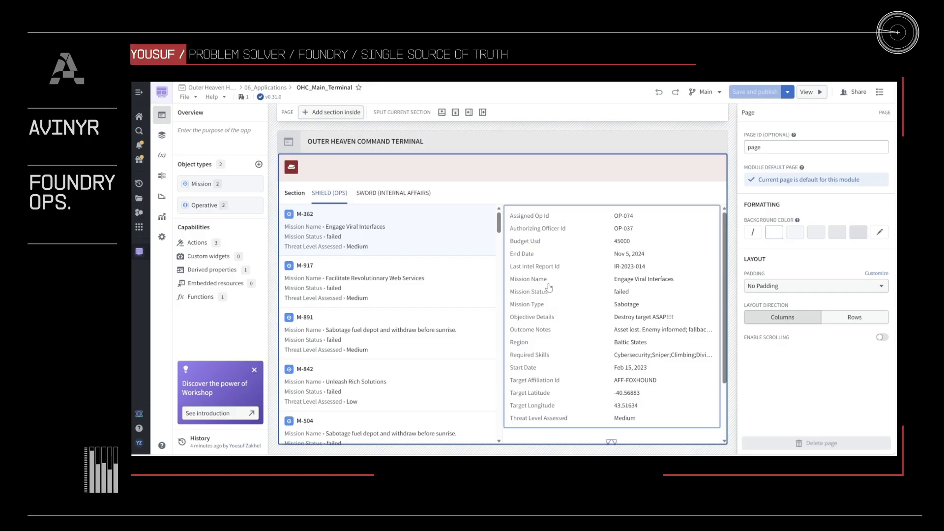
- Enable the Scenarios advanced functionality in the module settings
left_click(170, 181)
scroll(288, 441, "down", 10)
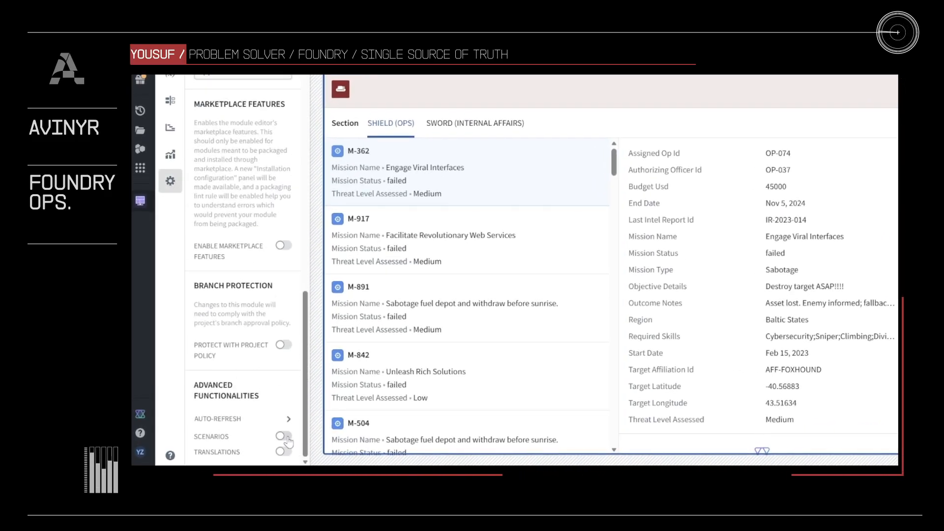
left_click(288, 441)
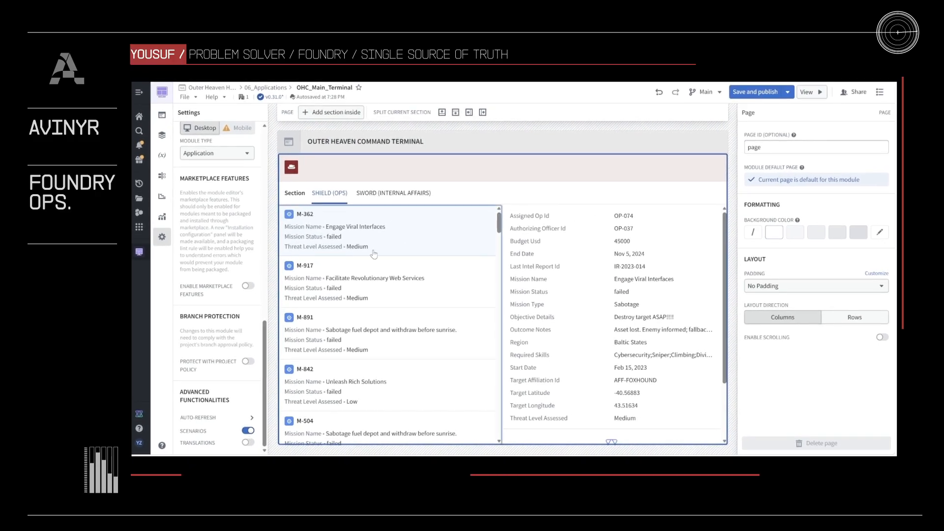
- Add a section left of the tabbed section and insert a Scenario manager widget with a new dynamic scenarios variable
left_click(480, 195)
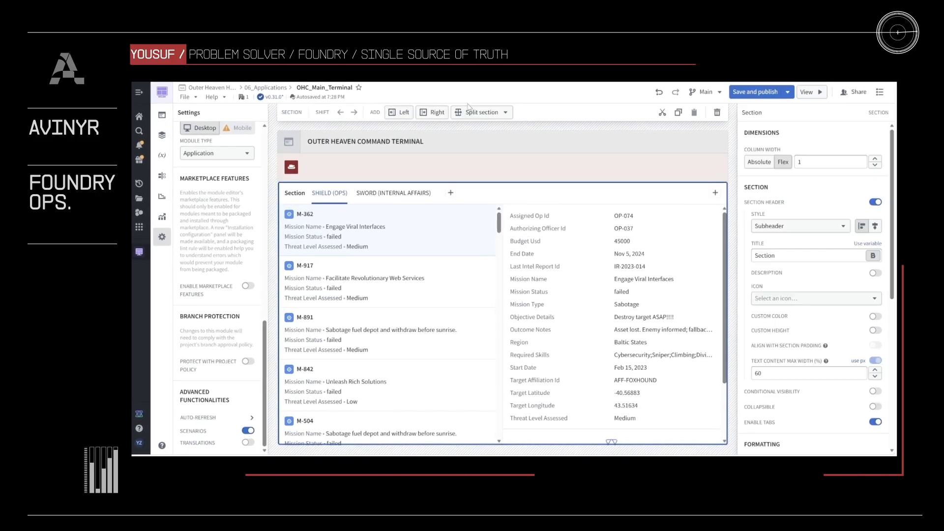
left_click(404, 112)
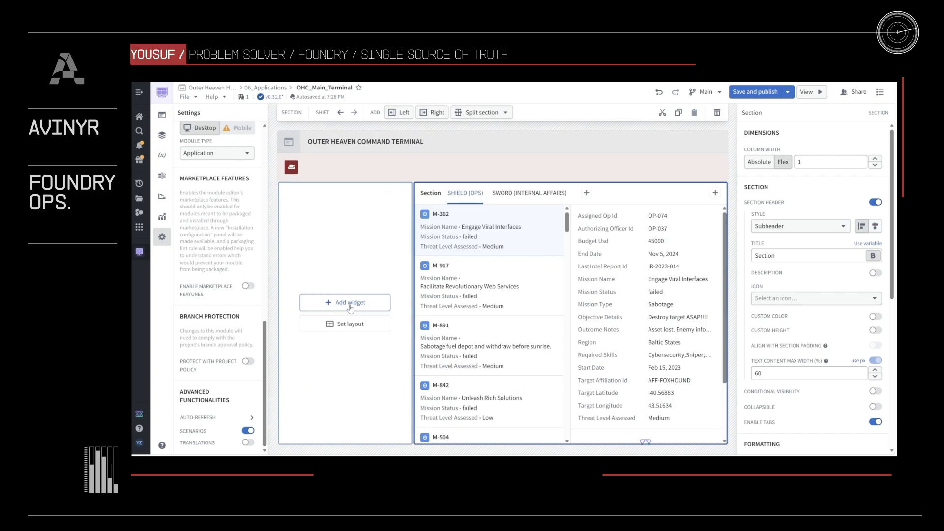
left_click(350, 303)
type("sce")
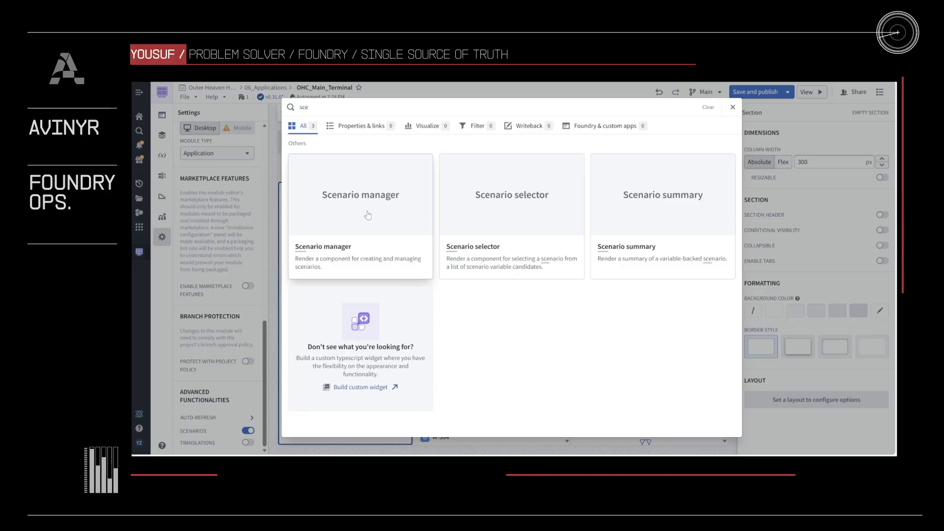
left_click(370, 215)
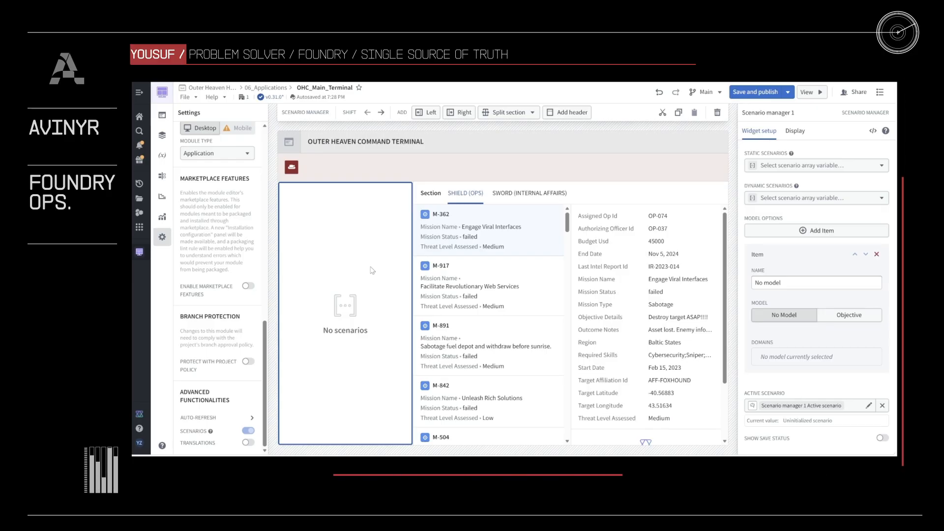
left_click(826, 197)
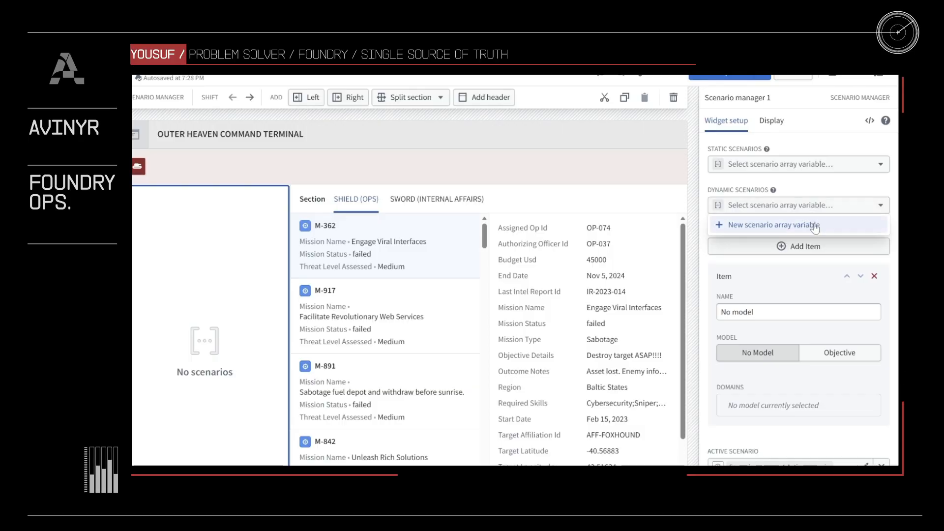
left_click(814, 225)
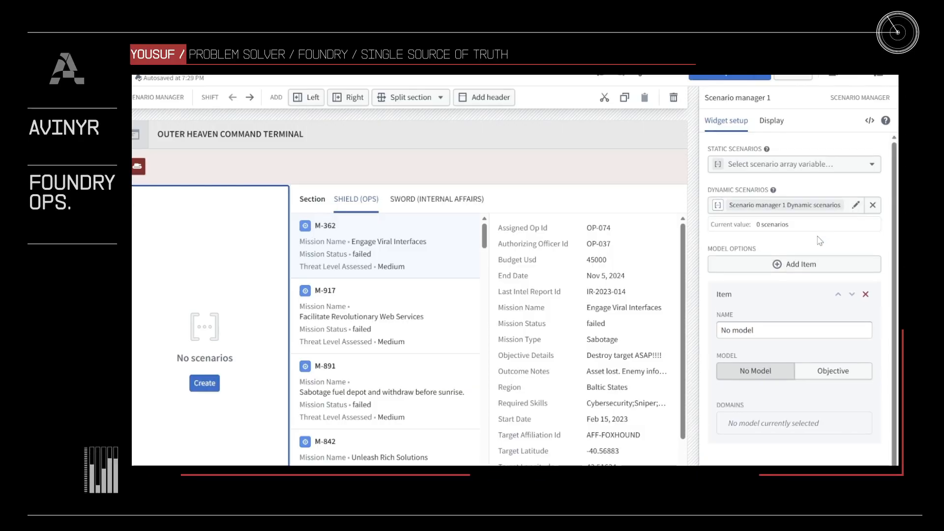
- Set the Onboard Operative button in SWORD (INTERNAL AFFAIRS) to apply to the Scenario manager 1 Active scenario variable
left_click(460, 203)
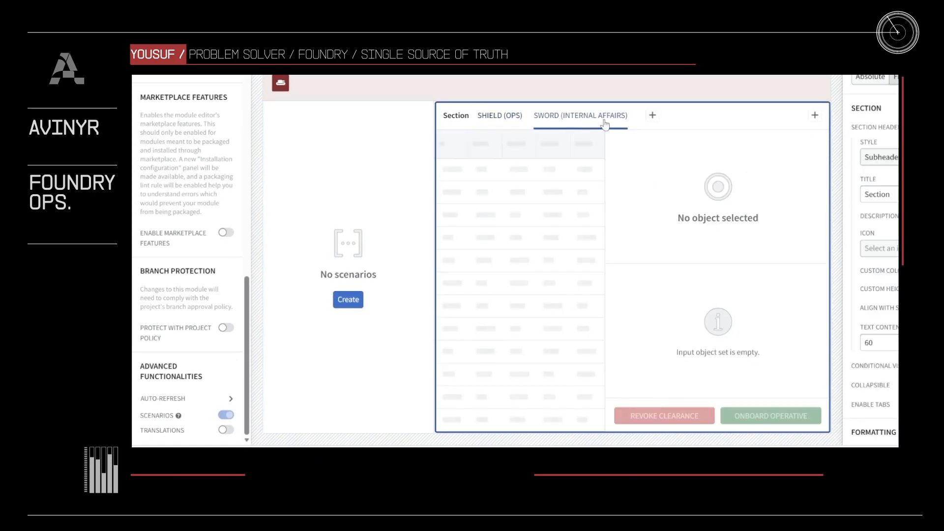
left_click(770, 418)
left_click(789, 313)
scroll(791, 359, "down", 5)
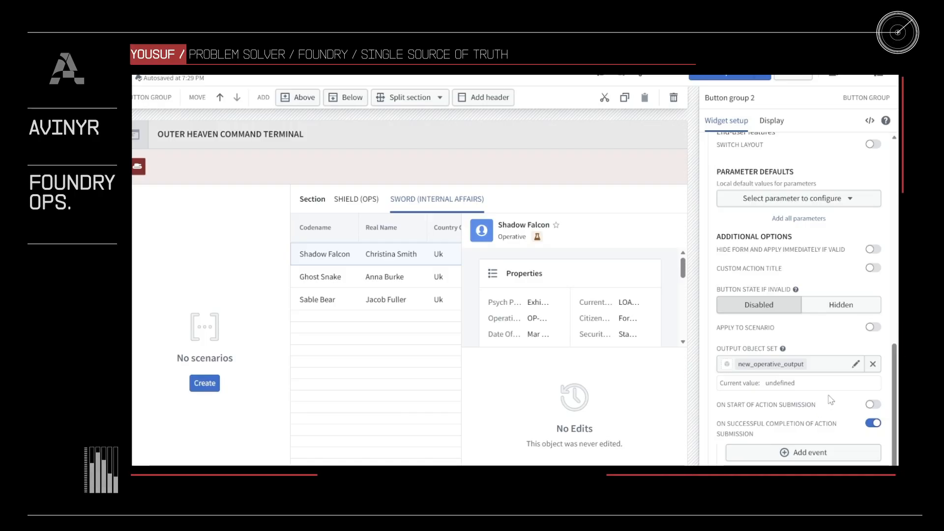
left_click(874, 327)
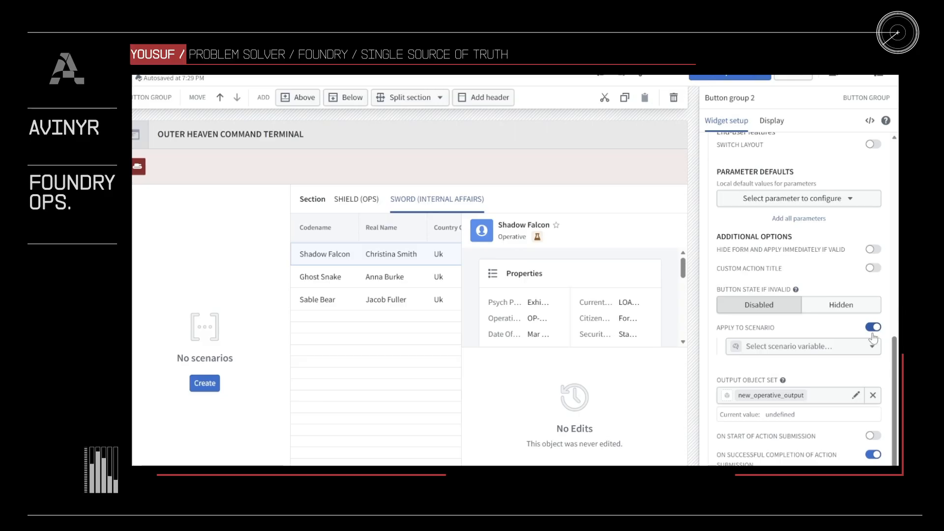
left_click(830, 355)
left_click(797, 436)
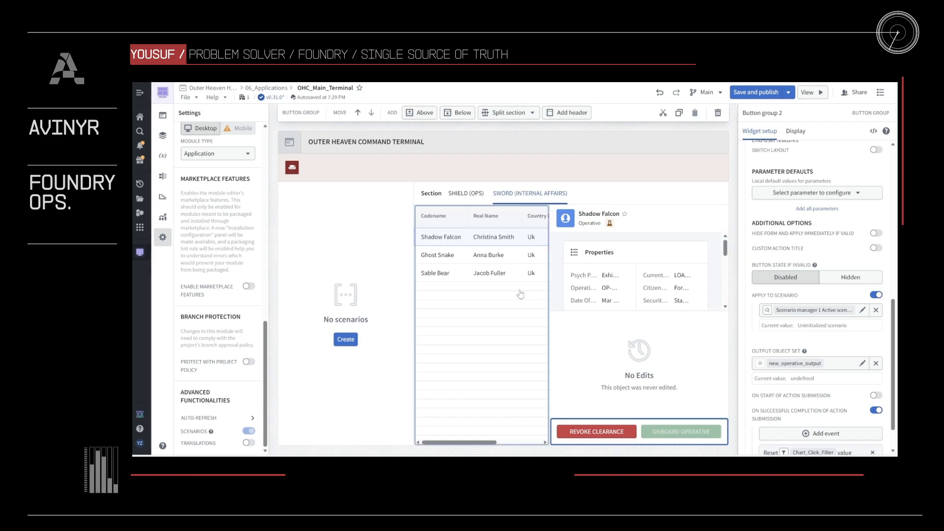
- Make the Operative object table load its data from the Scenario manager 1 Active scenario variable
left_click(553, 286)
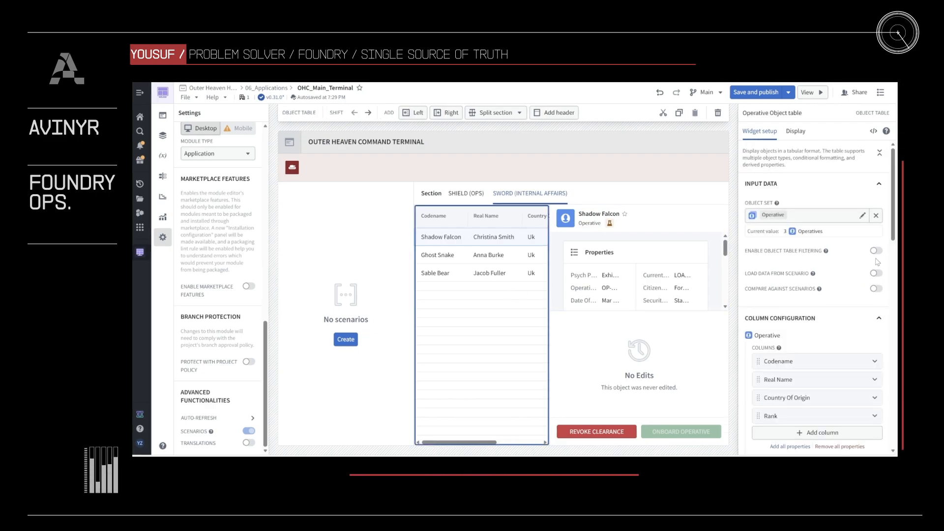
left_click(876, 274)
left_click(875, 288)
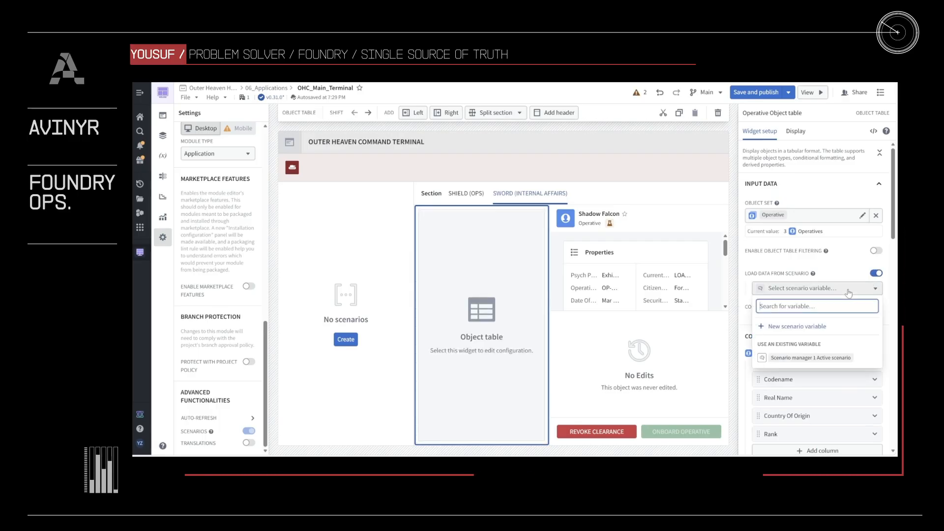
left_click(804, 358)
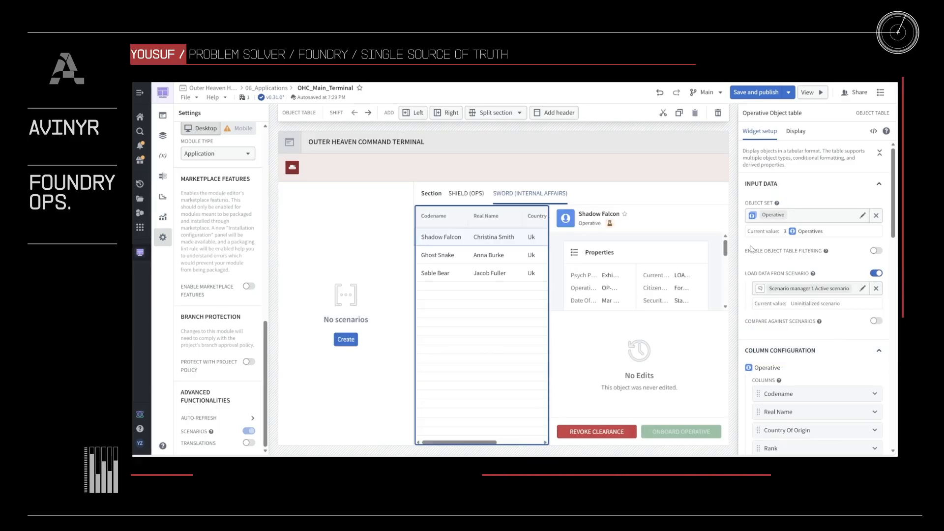
- Make the operative's object view load its data from the Scenario manager 1 Active scenario variable
left_click(687, 235)
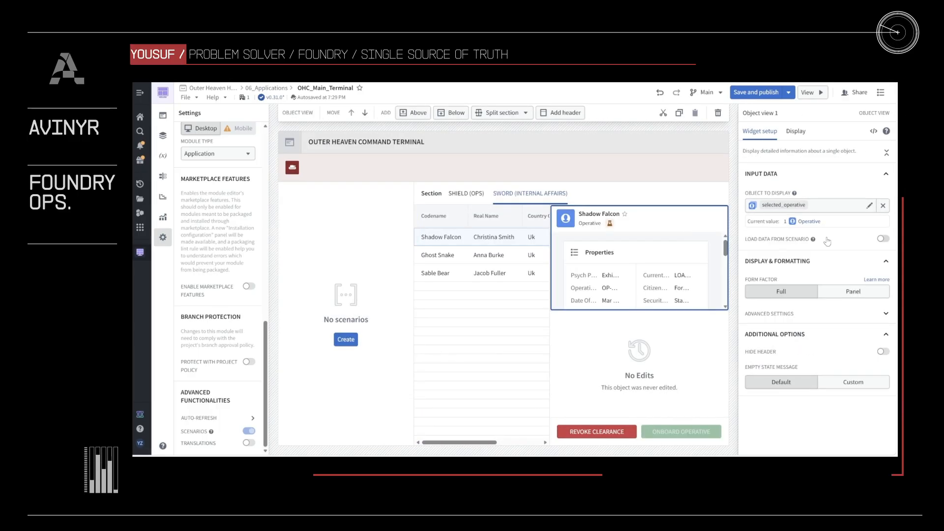
left_click(883, 239)
left_click(838, 255)
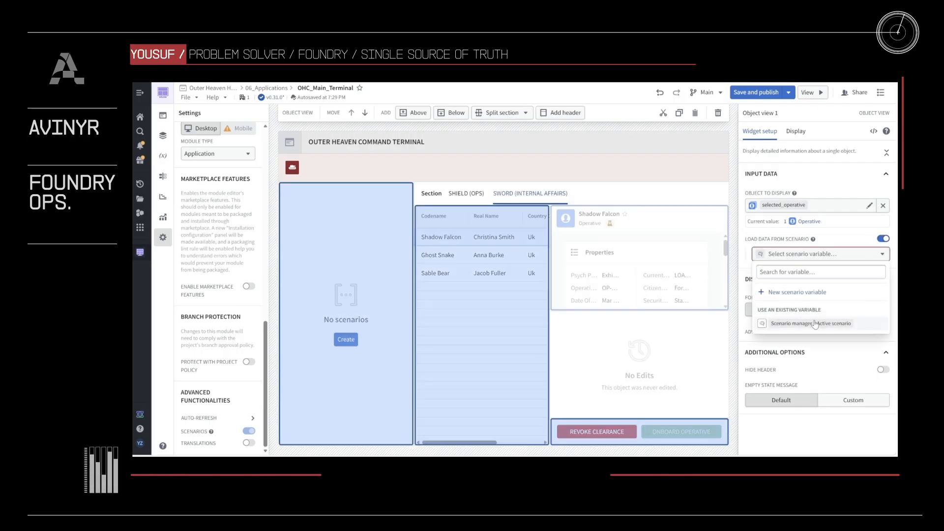
left_click(811, 323)
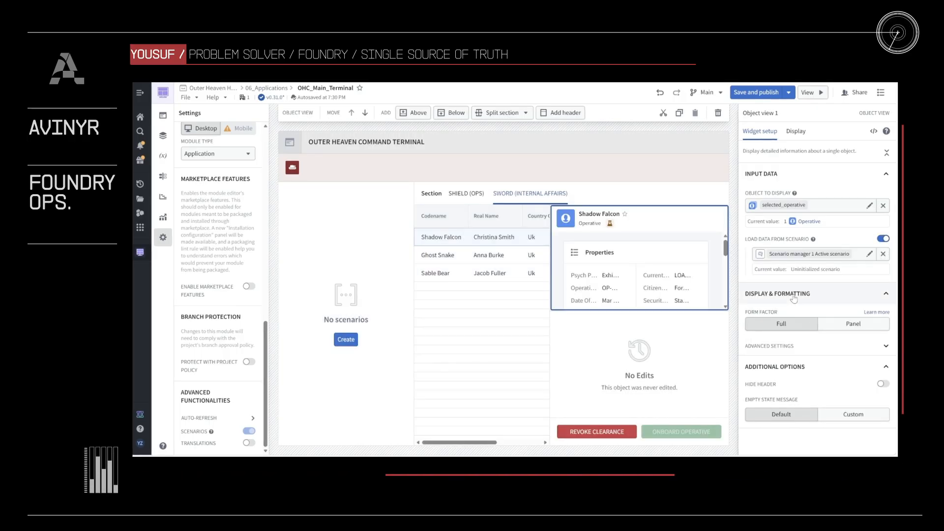
- Save and publish the module, and open it in view mode
left_click(759, 92)
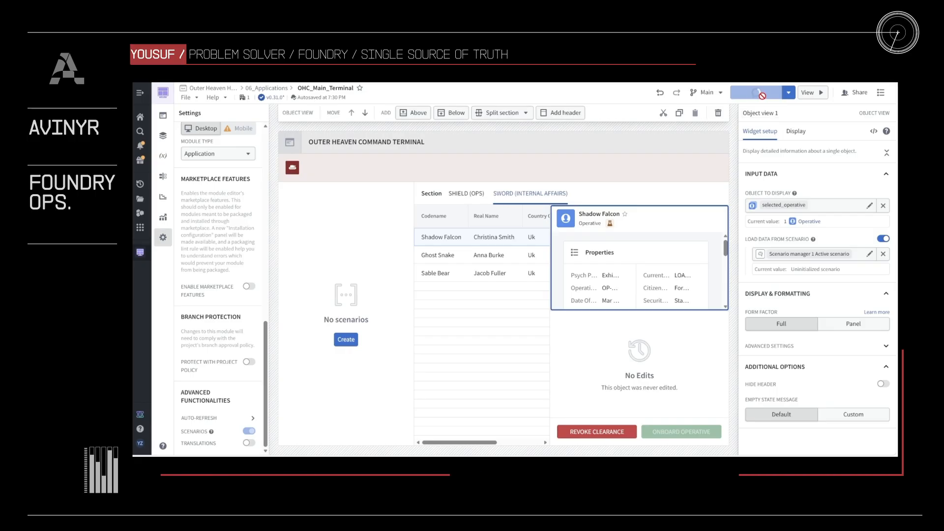
left_click(810, 96)
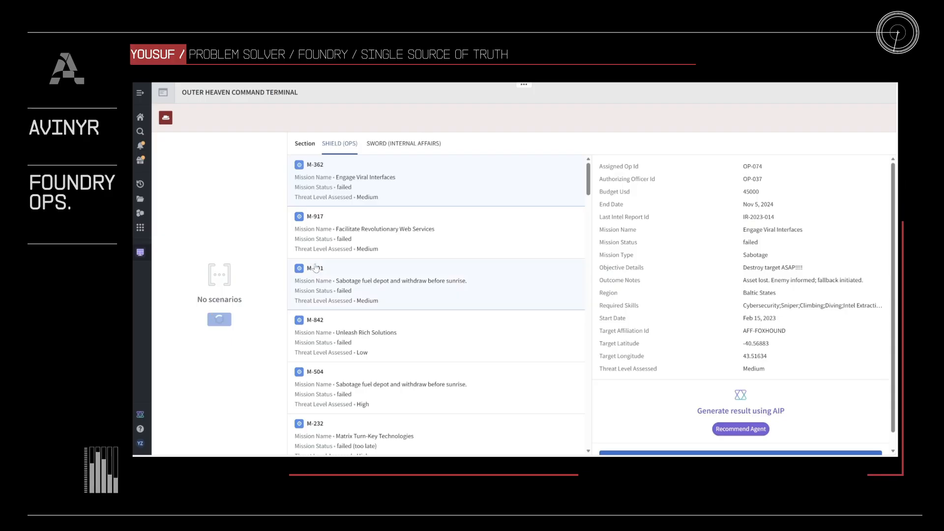
- Create a scenario in the scenario manager and rename it "Plan B: High Budget"
left_click(262, 147)
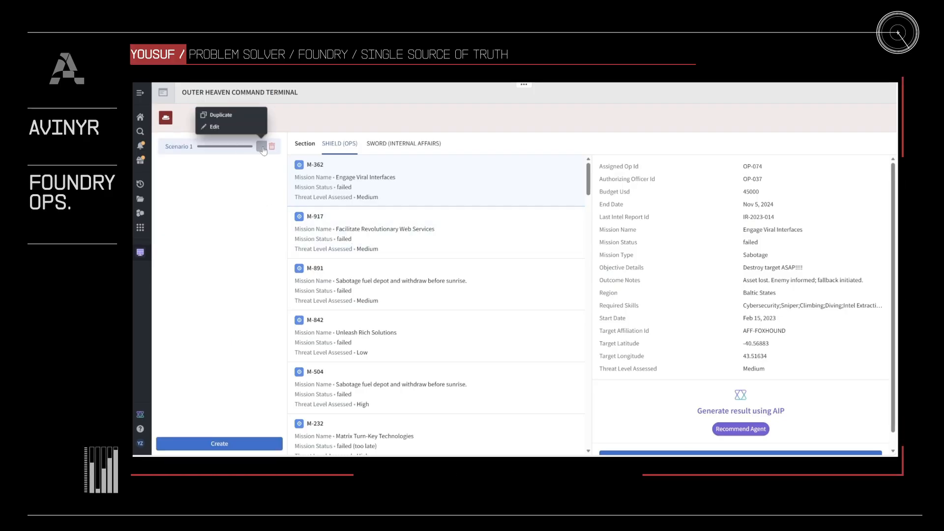
left_click(230, 127)
triple_click(446, 266)
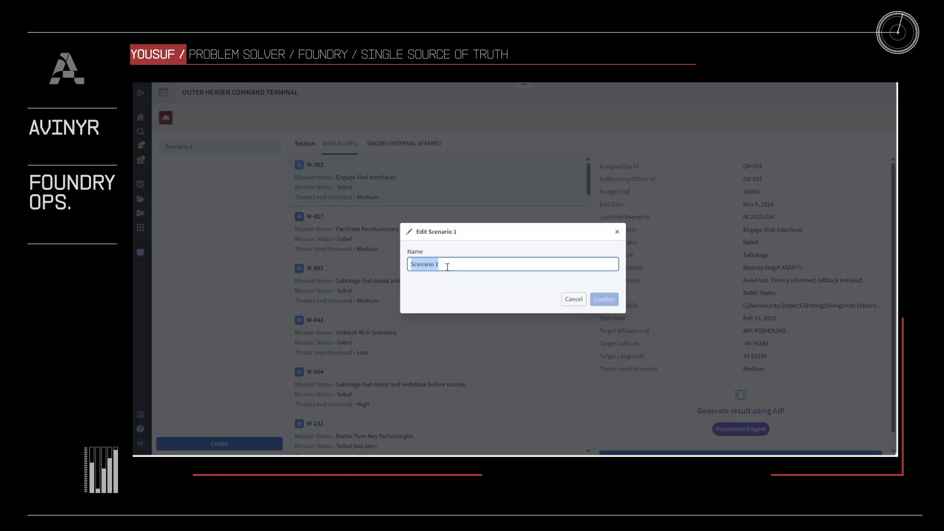
type("Plan B: High Budget")
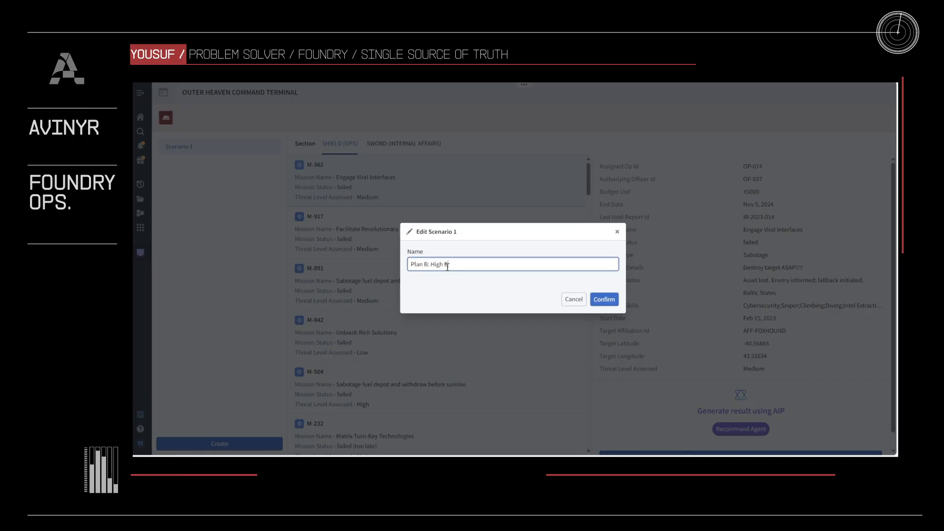
left_click(604, 299)
- Start onboarding an operative under SWORD (INTERNAL AFFAIRS), entering the codename "Simulation Agent" and the operative's real name
left_click(404, 143)
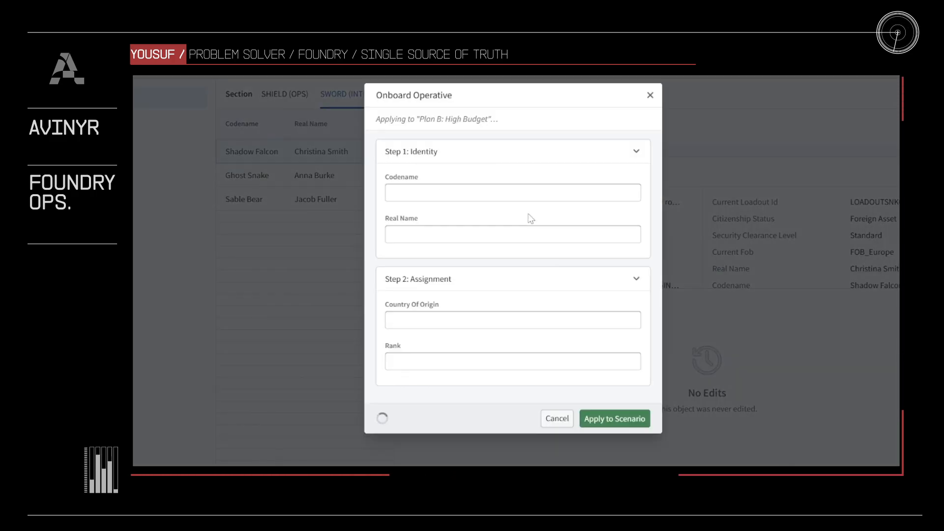
left_click(525, 198)
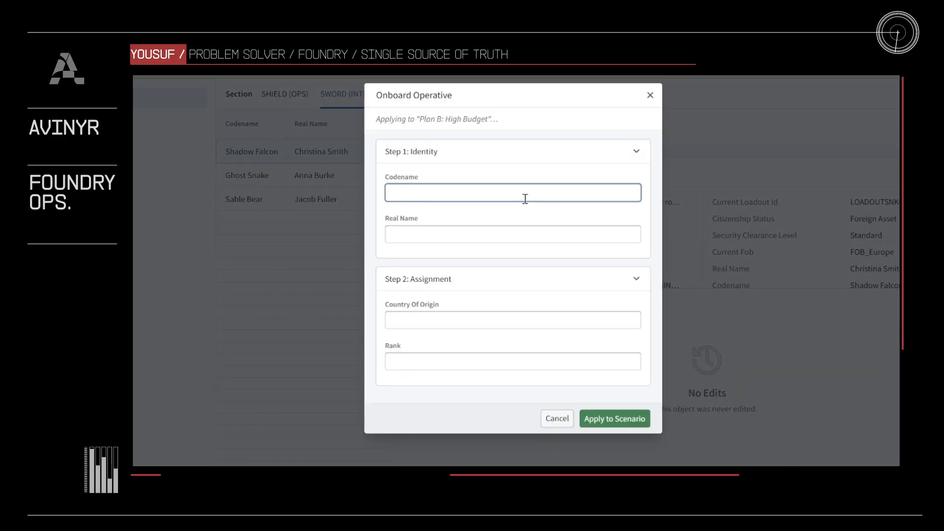
type("Simulatio")
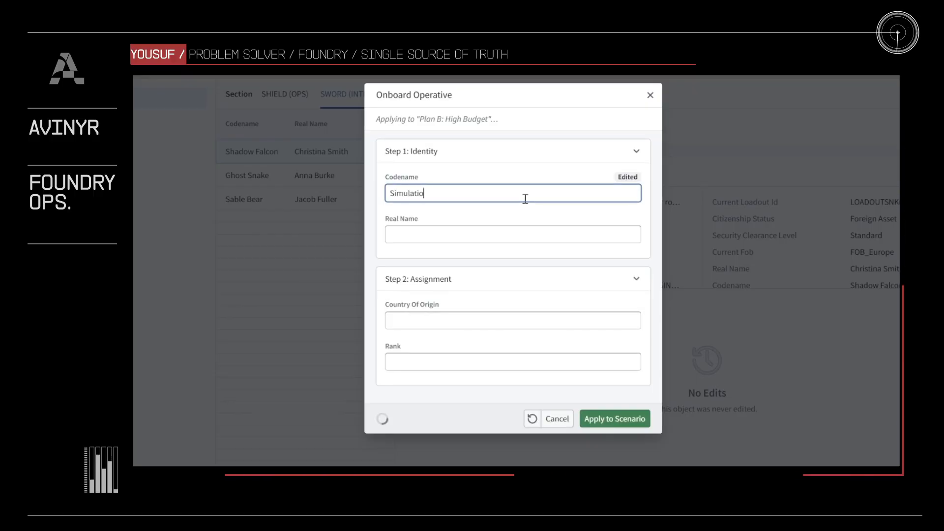
type("n Agent")
left_click(523, 231)
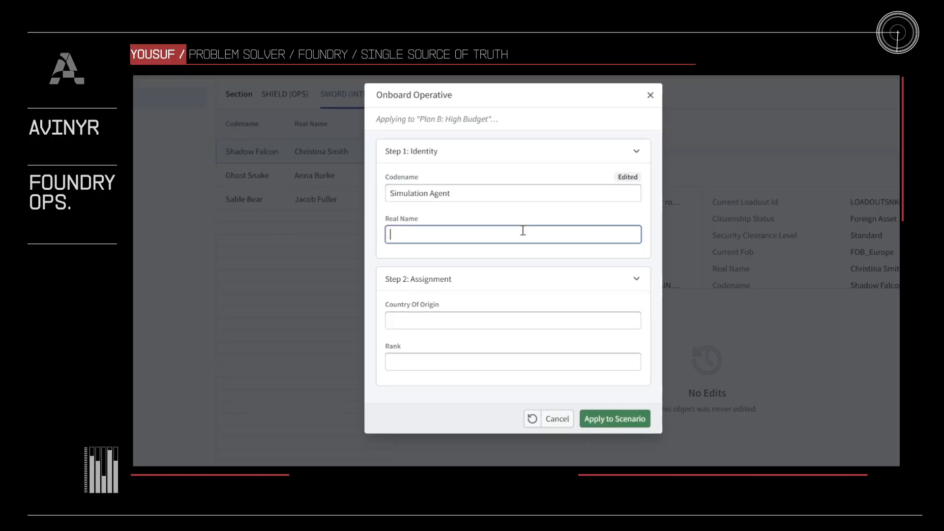
type("John D")
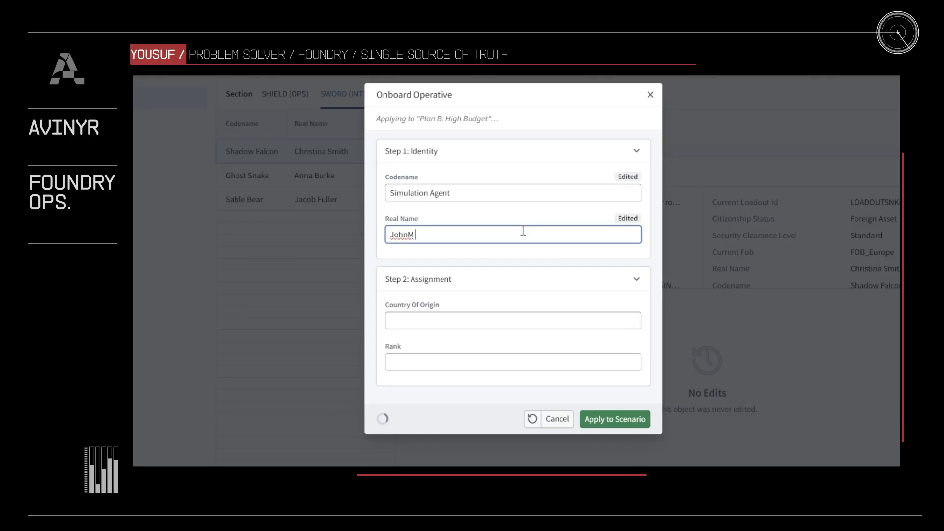
type("oe")
- Set the operative's country of origin to Uk and rank to Commander, and apply the onboarding to the scenario
left_click(501, 326)
type("Uk")
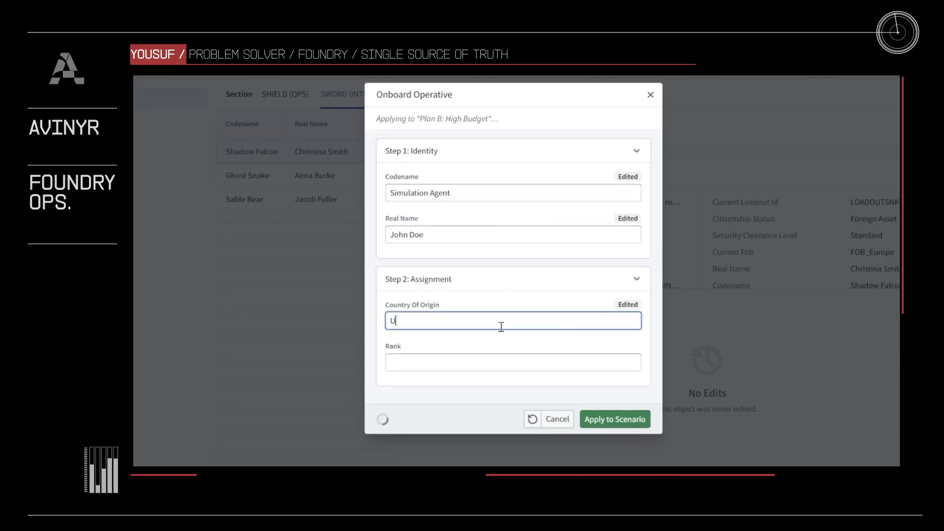
left_click(517, 362)
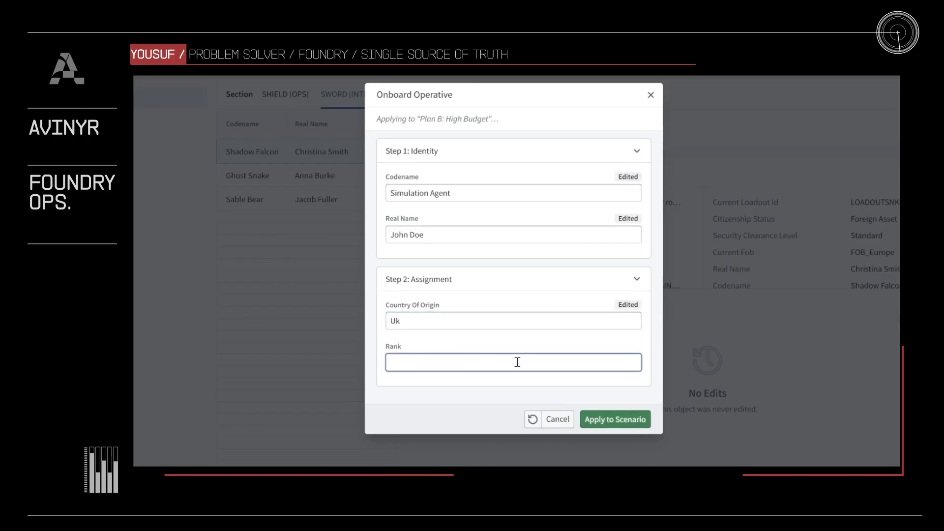
type("Commander")
left_click(518, 351)
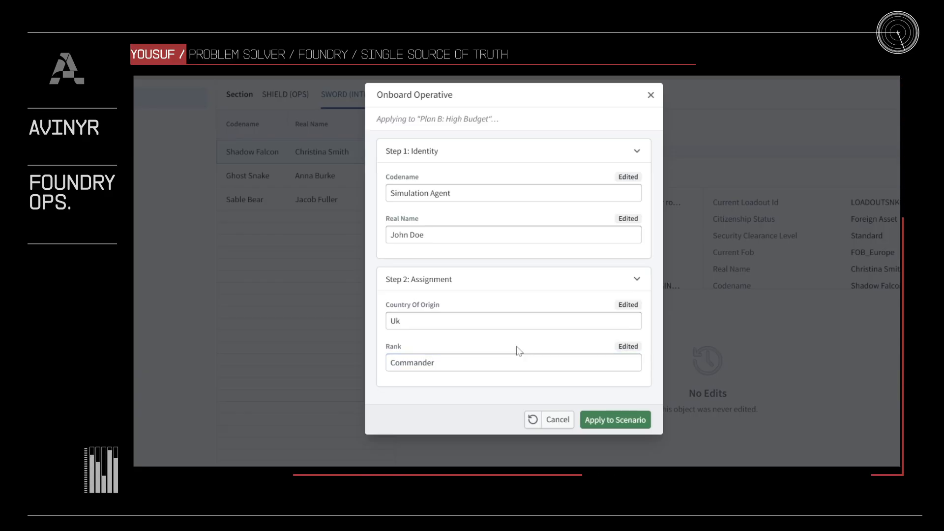
left_click(612, 420)
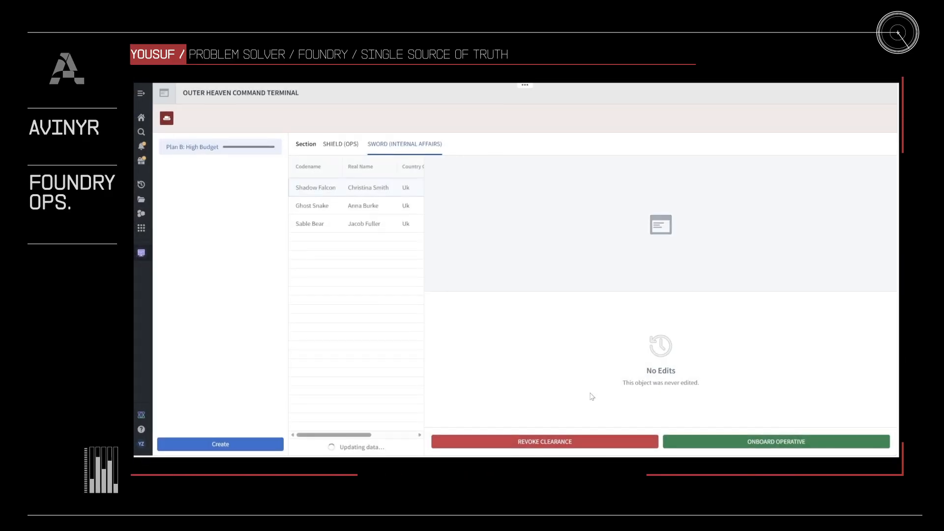
- Examine the Simulation Agent and Shadow Falcon records, and compare the operatives in the Main and "Plan B: High Budget" scenarios
left_click(372, 192)
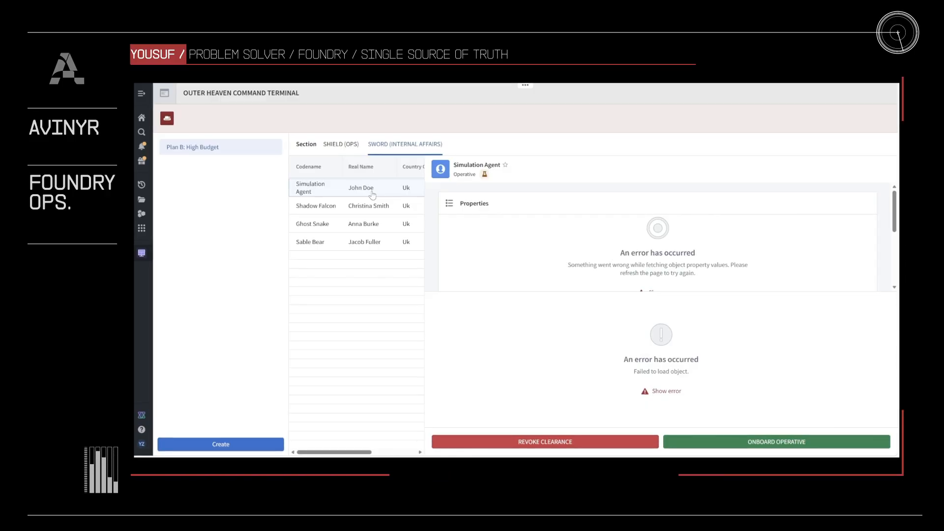
left_click(375, 206)
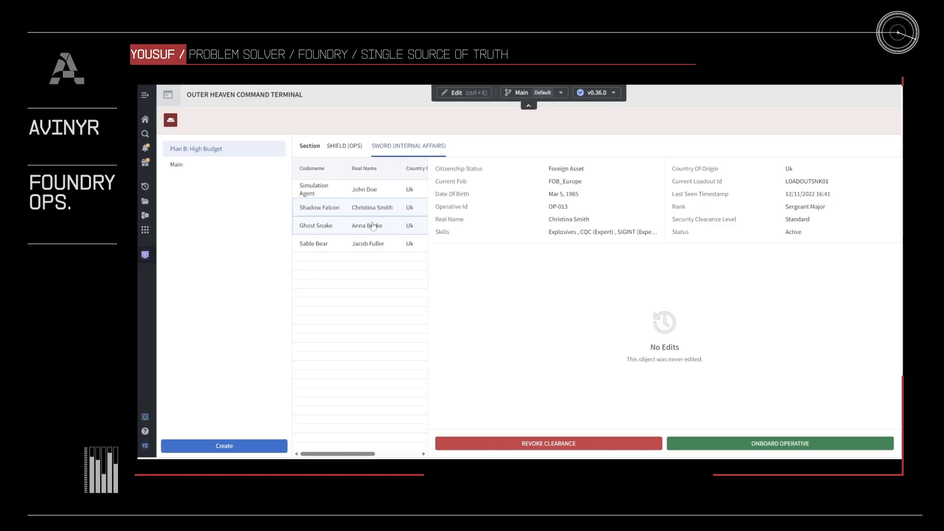
left_click(350, 191)
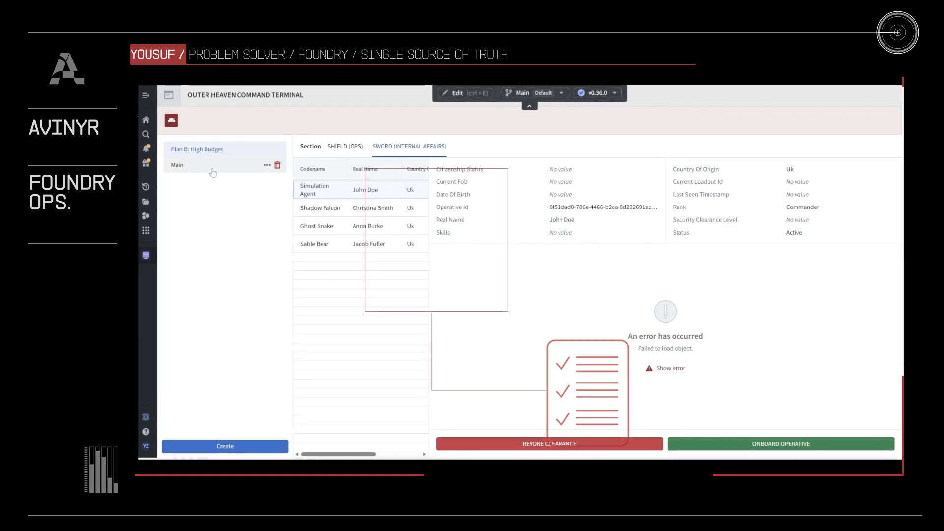
left_click(184, 168)
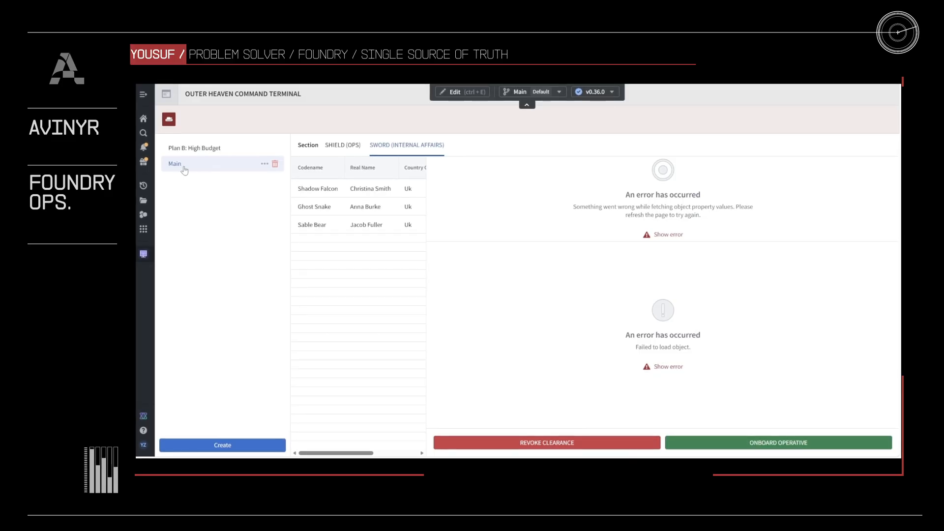
left_click(183, 154)
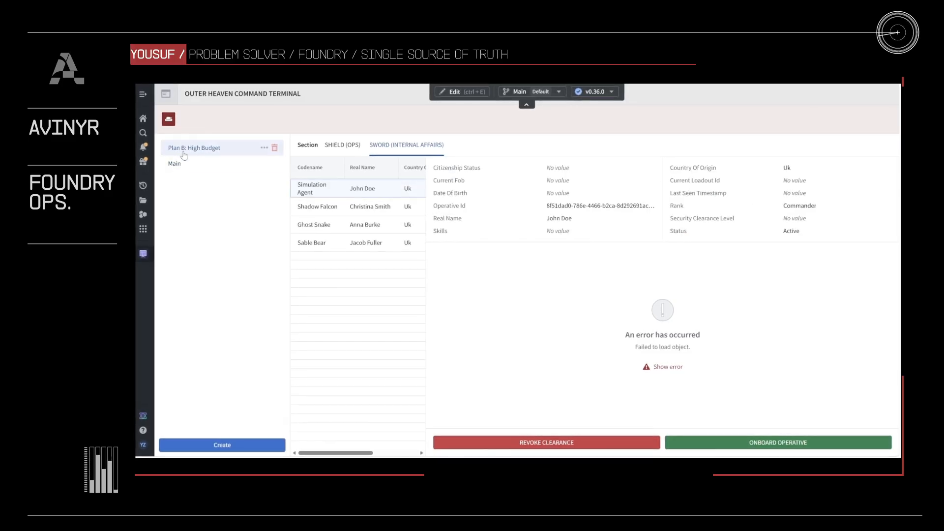